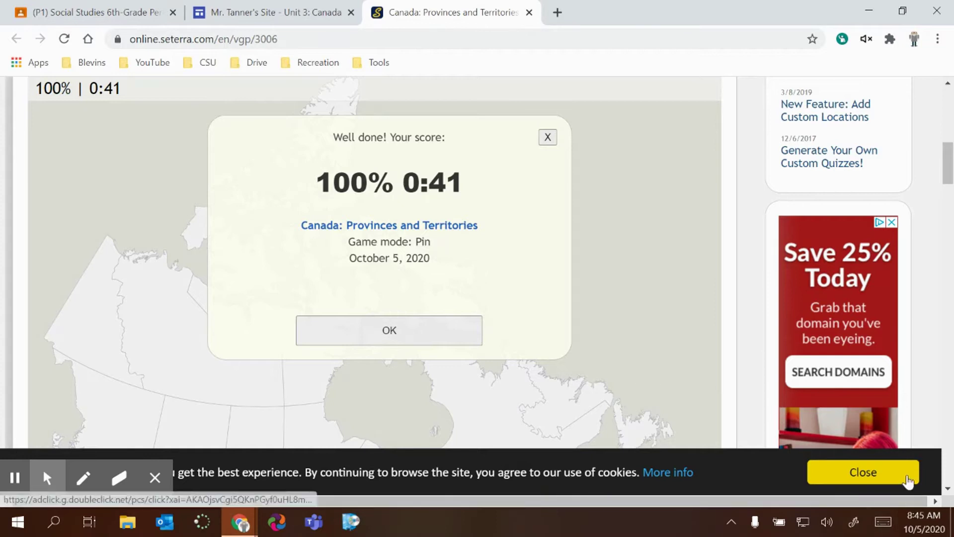
- Enter Win+Shift+S on the On-Screen Keyboard to start a snip over the Seterra score page
click(888, 522)
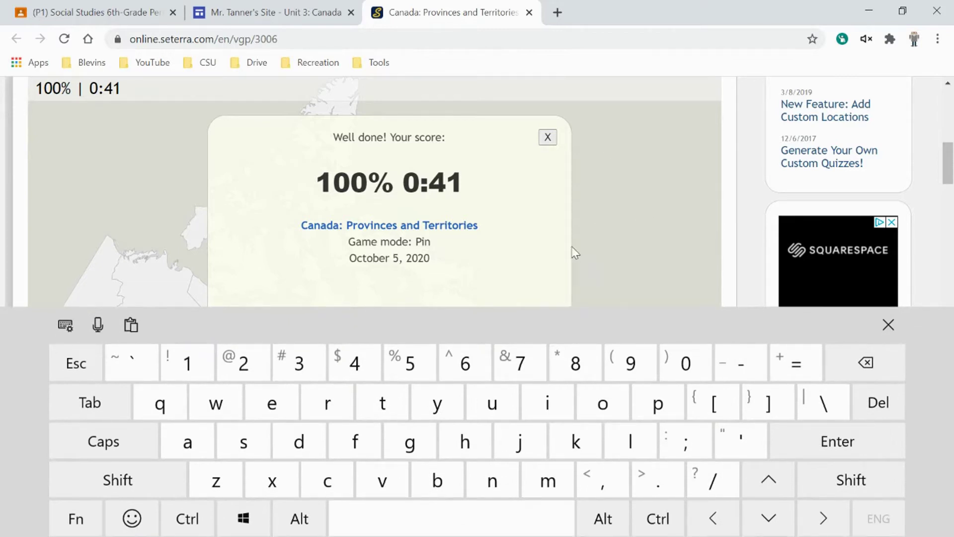
click(244, 518)
click(234, 520)
click(234, 519)
click(226, 517)
click(226, 517)
click(128, 479)
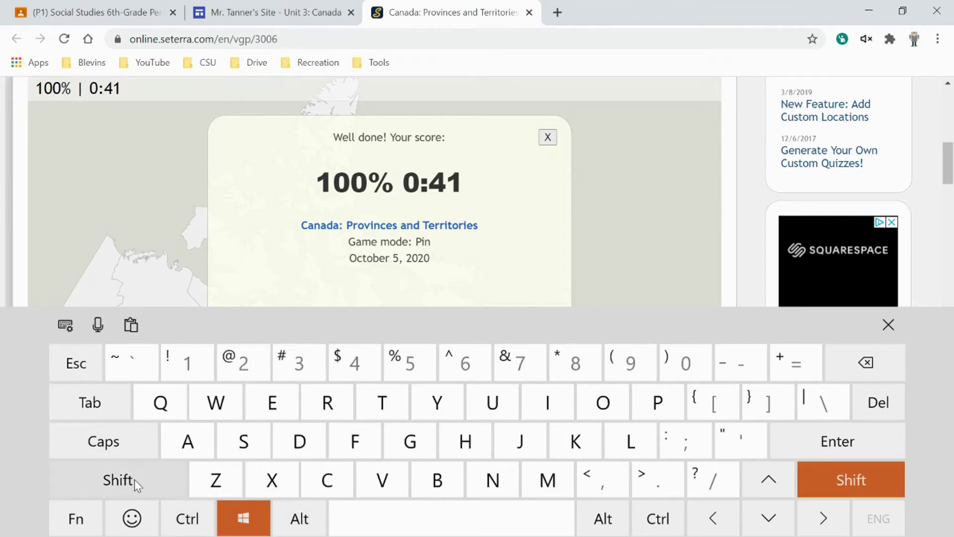
click(244, 450)
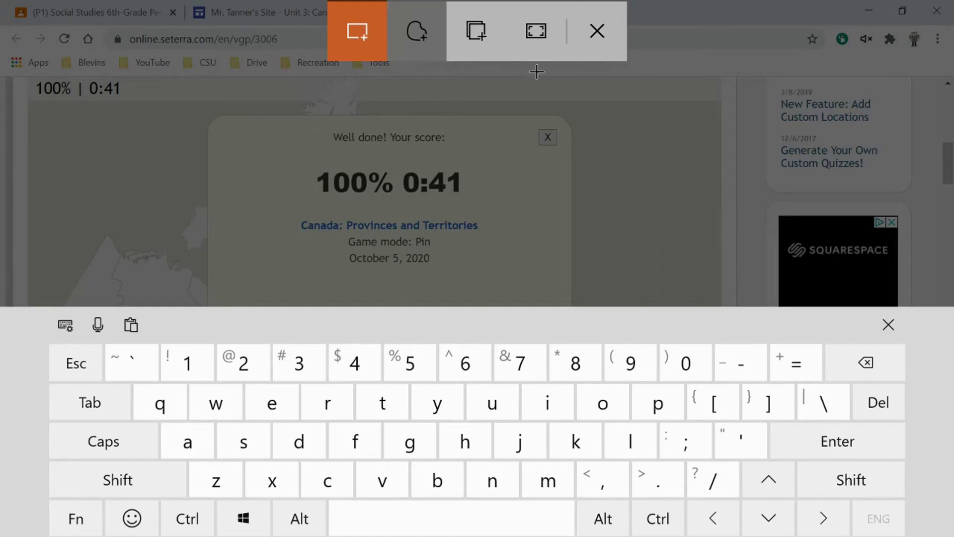
- Close the touch keyboard and snip the 100% 0:41 score box to the clipboard
click(887, 325)
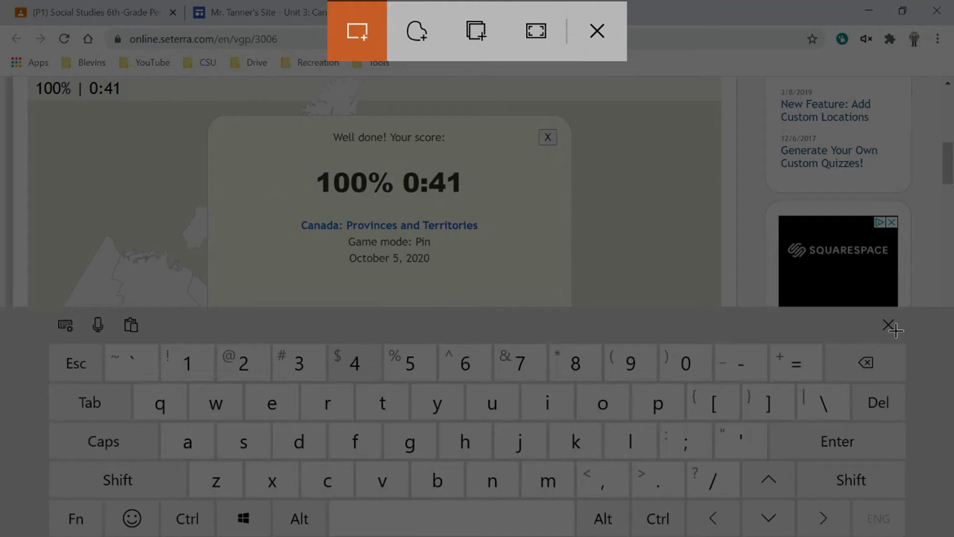
drag(194, 110, 459, 247)
drag(521, 283, 593, 300)
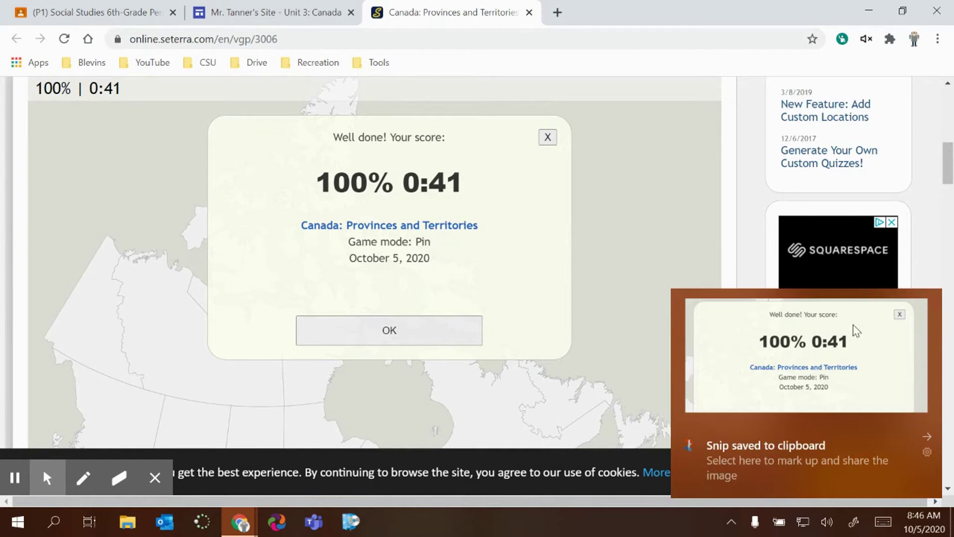
- Open the saved score snip in Snip & Sketch and copy the image
click(805, 356)
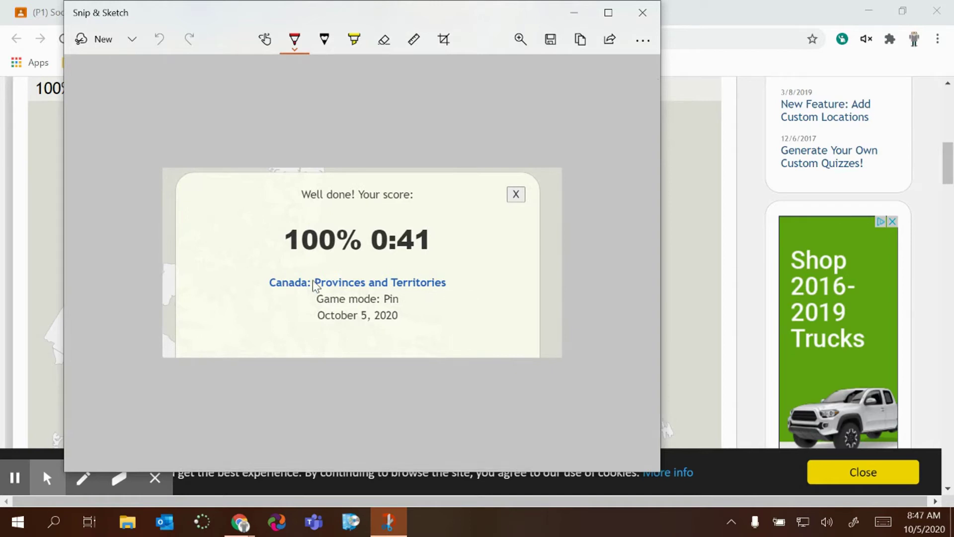
click(579, 46)
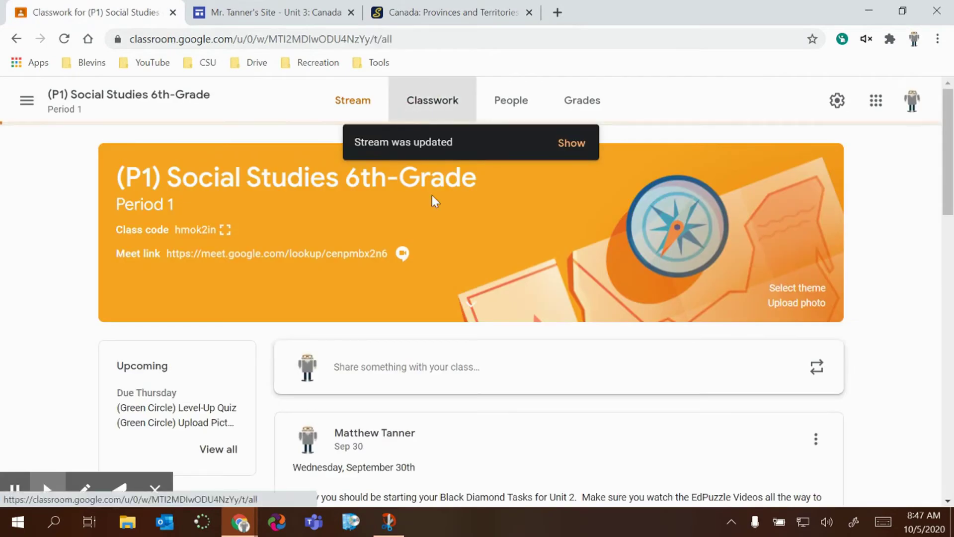
- Scroll Classwork to Unit 3: Canada and expand the Upload Pictures assignment
scroll(435, 260, down, 5)
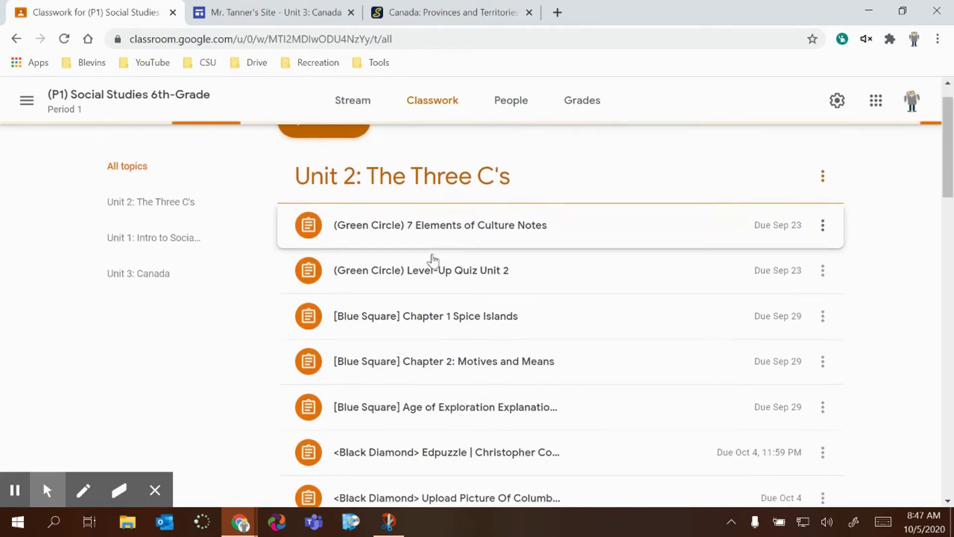
scroll(433, 260, down, 5)
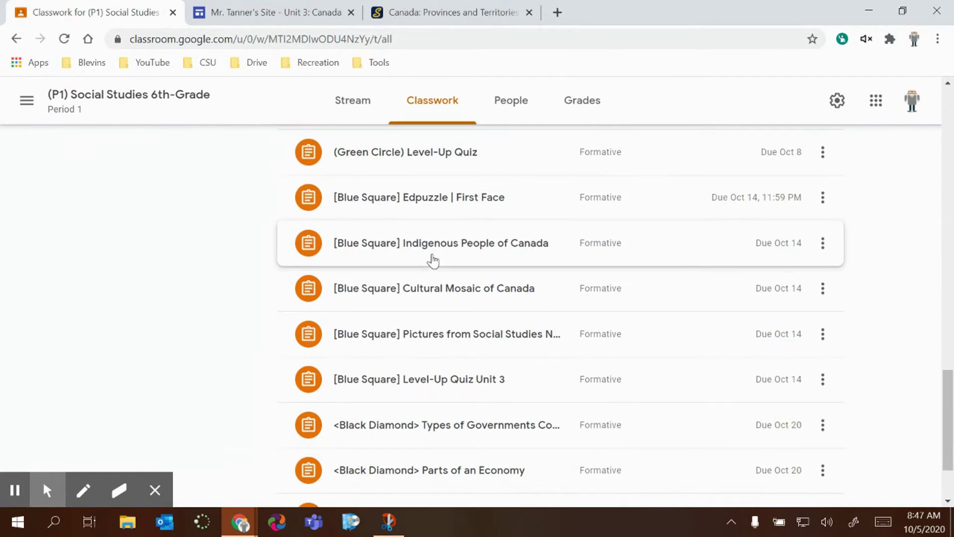
scroll(422, 239, up, 2)
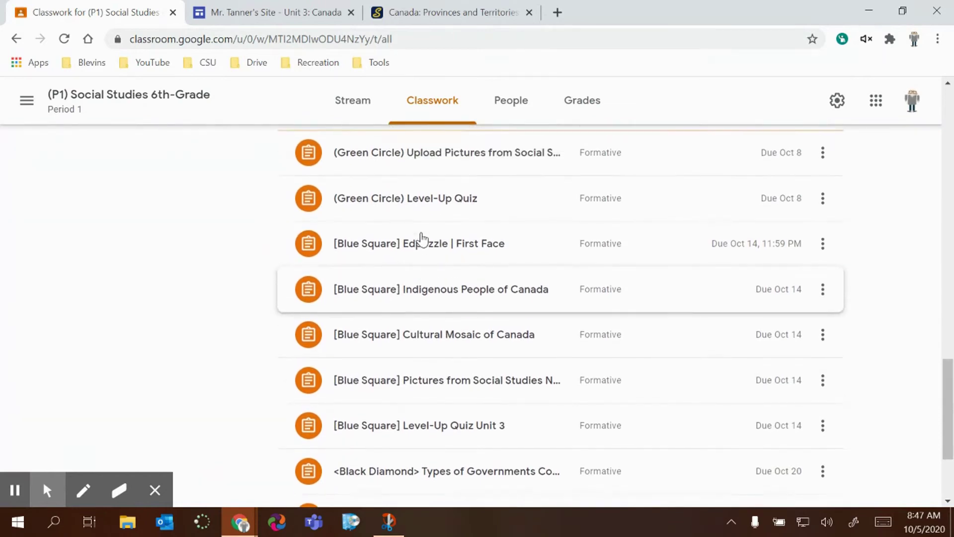
click(450, 192)
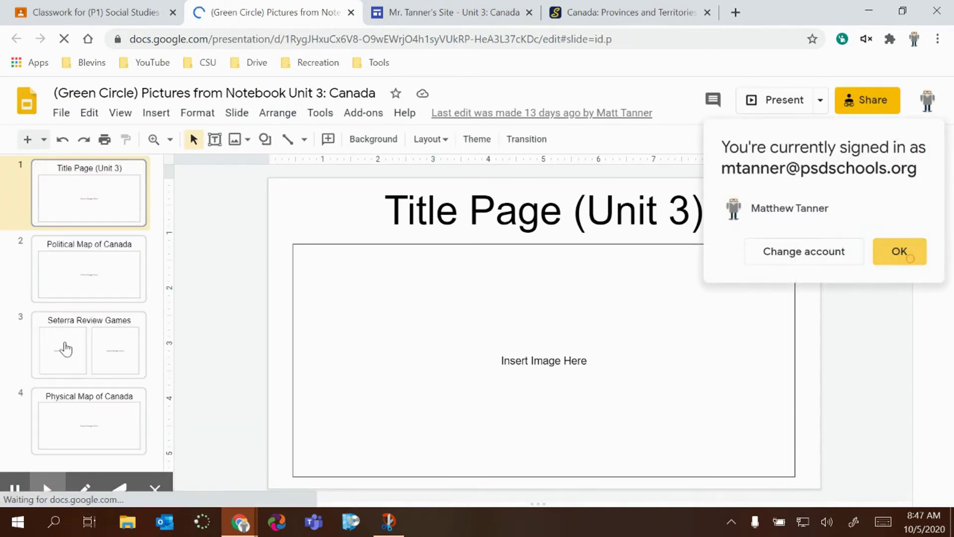
- Paste the 0:41 score snip onto the Seterra Review Games slide beside the left box
click(66, 343)
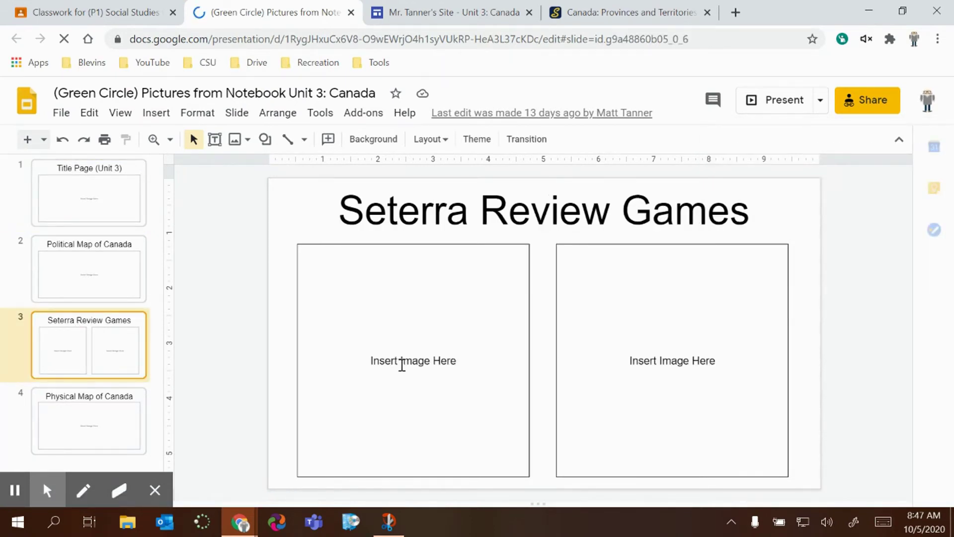
click(402, 362)
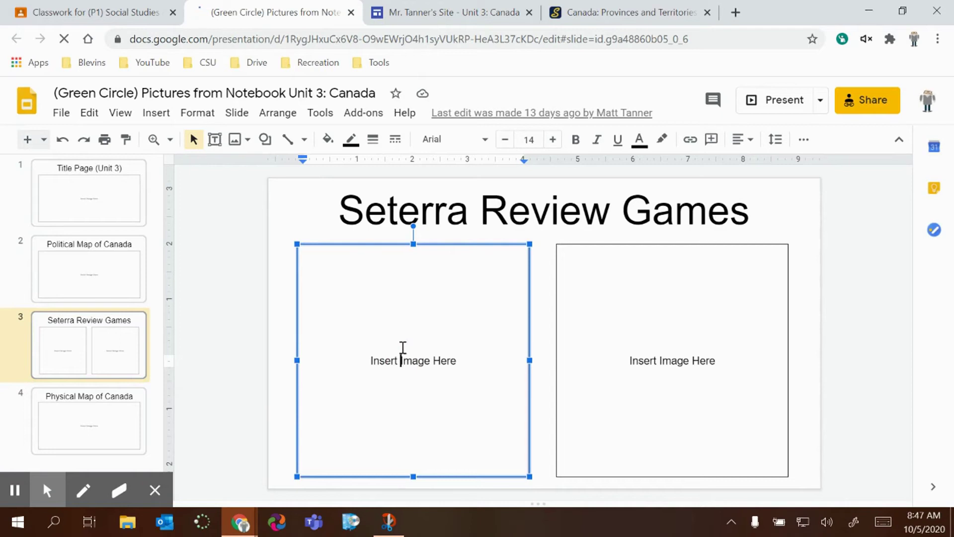
click(403, 348)
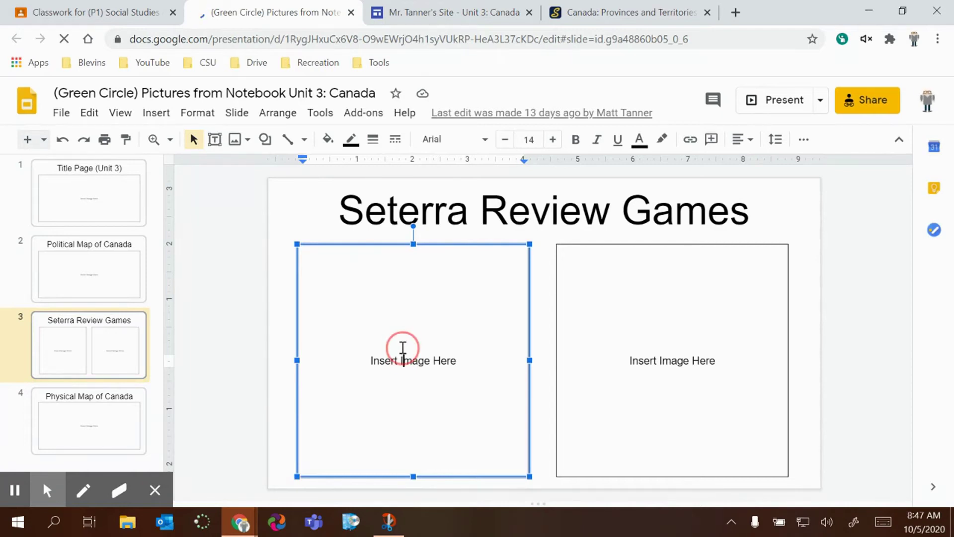
right_click(403, 318)
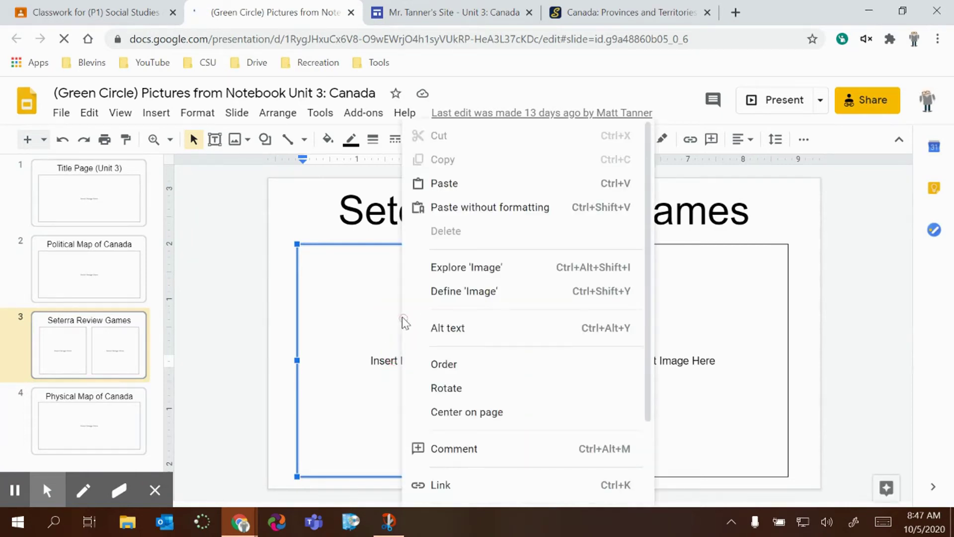
click(444, 182)
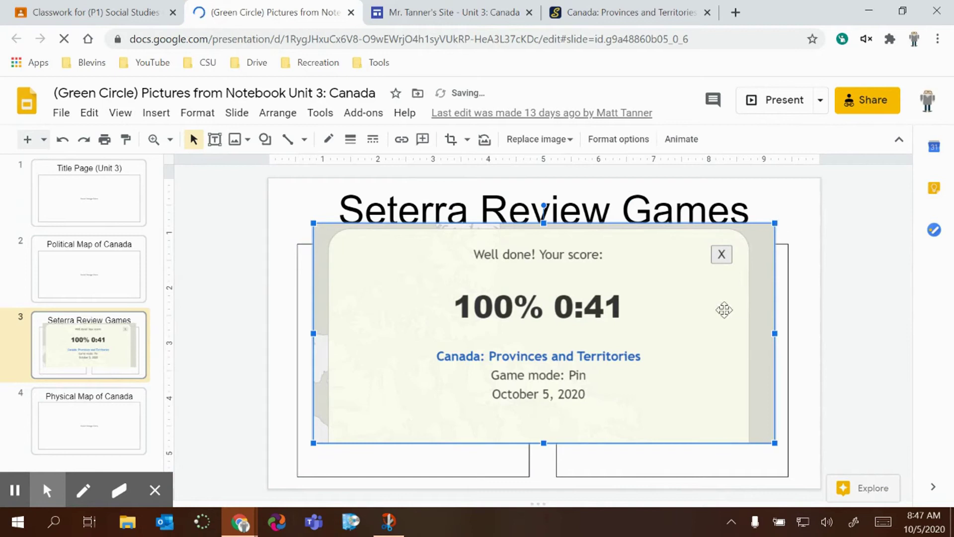
drag(716, 341, 684, 366)
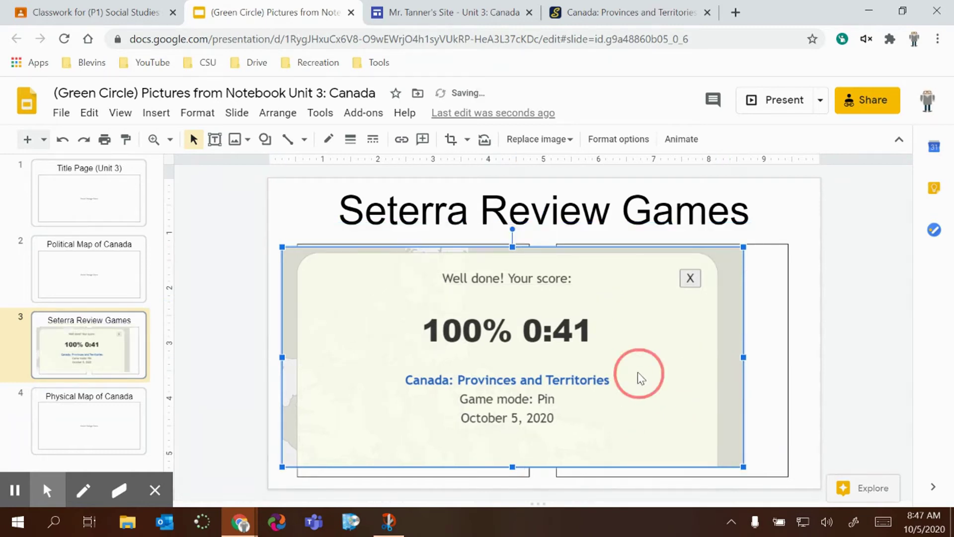
- Crop the screenshot's left and right sides and move it into the left box
double_click(641, 379)
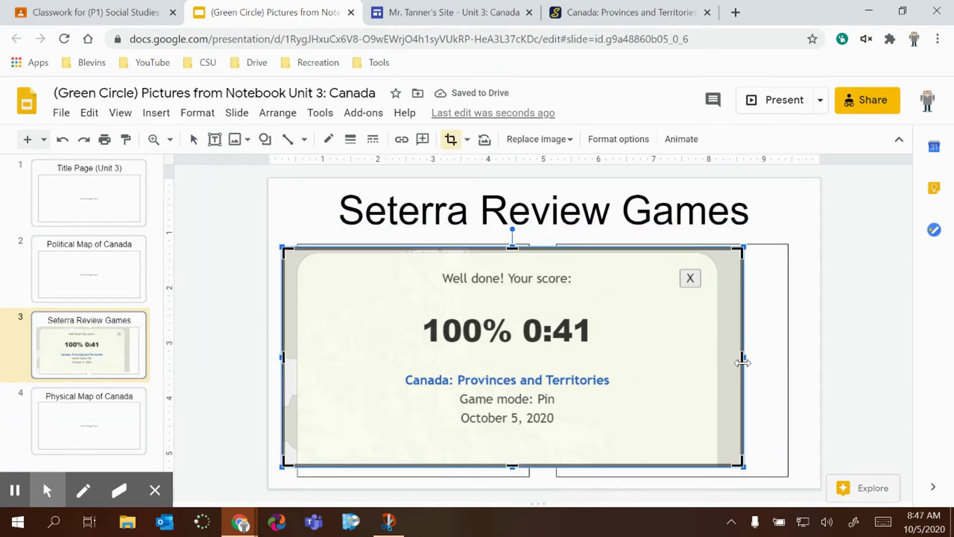
drag(742, 362, 605, 375)
drag(285, 363, 394, 364)
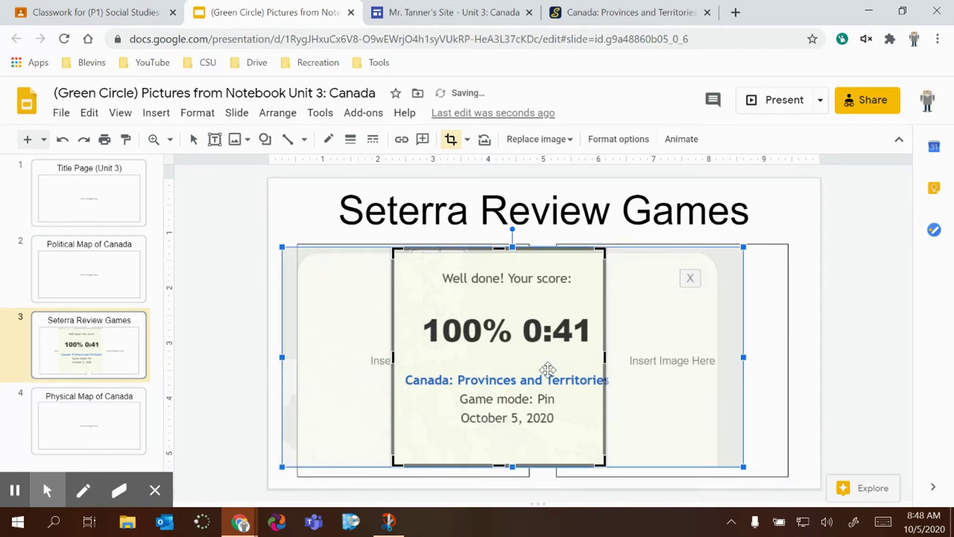
key(Return)
drag(545, 366, 447, 368)
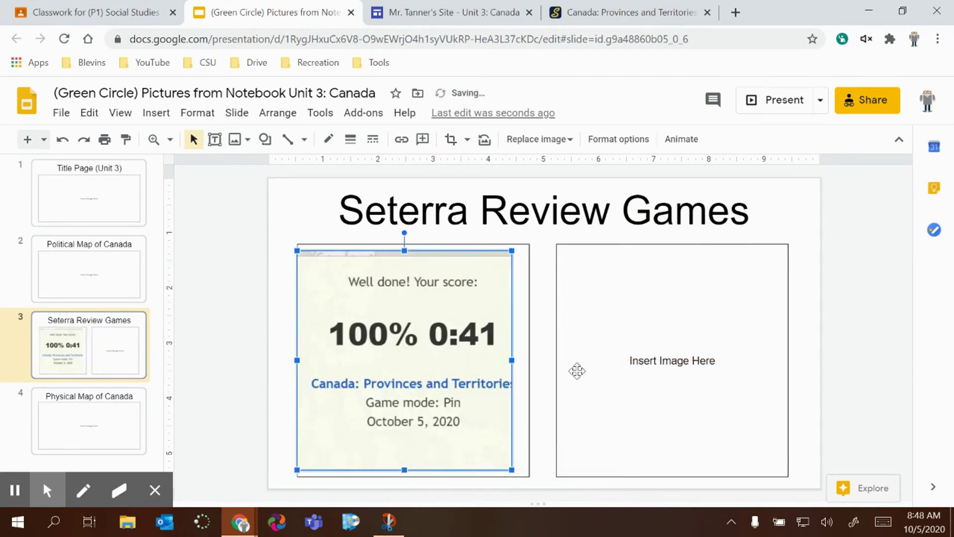
click(562, 325)
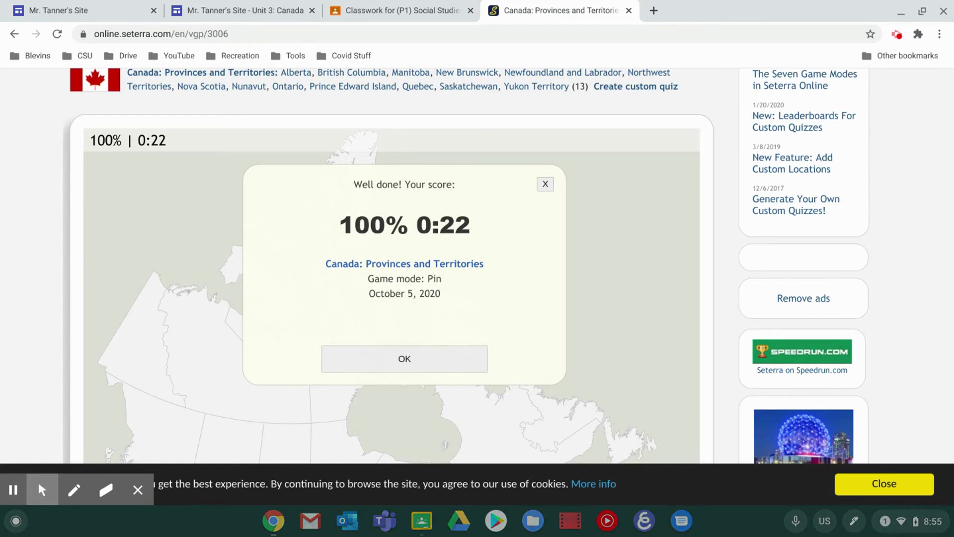
key(ctrl+alt+slash)
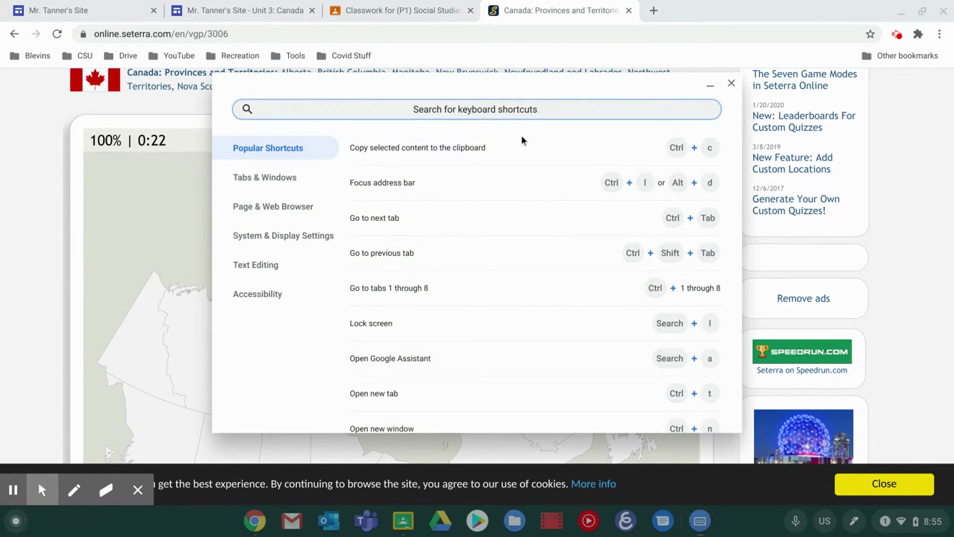
click(518, 113)
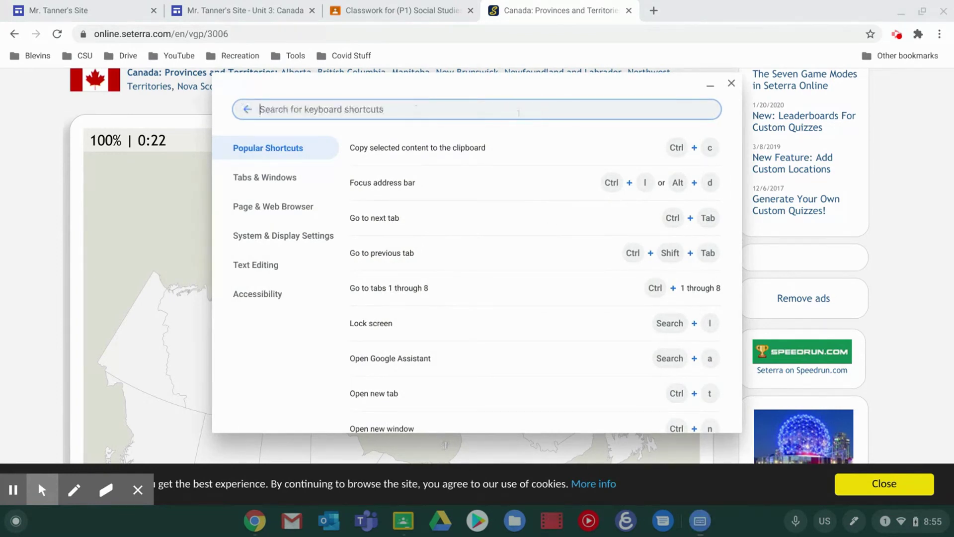
text(screen)
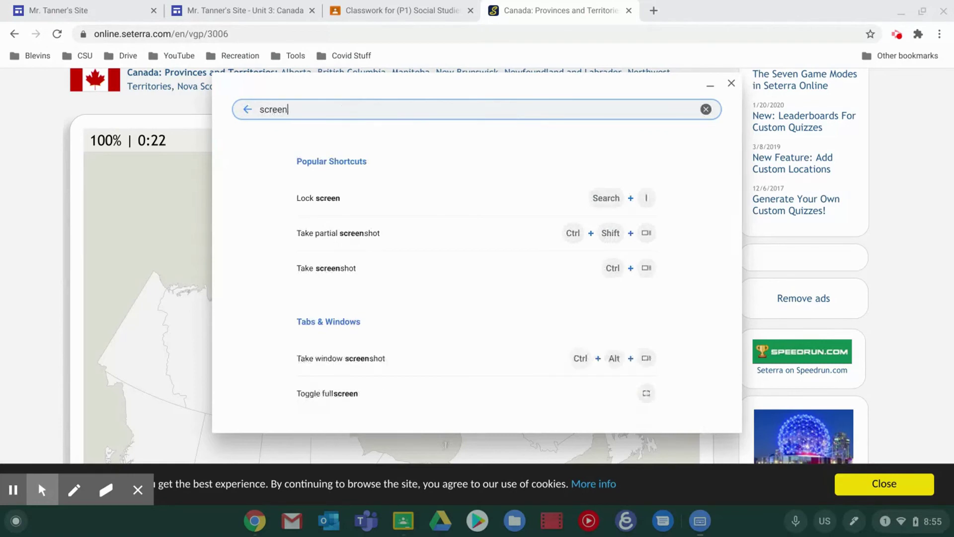
text(shot)
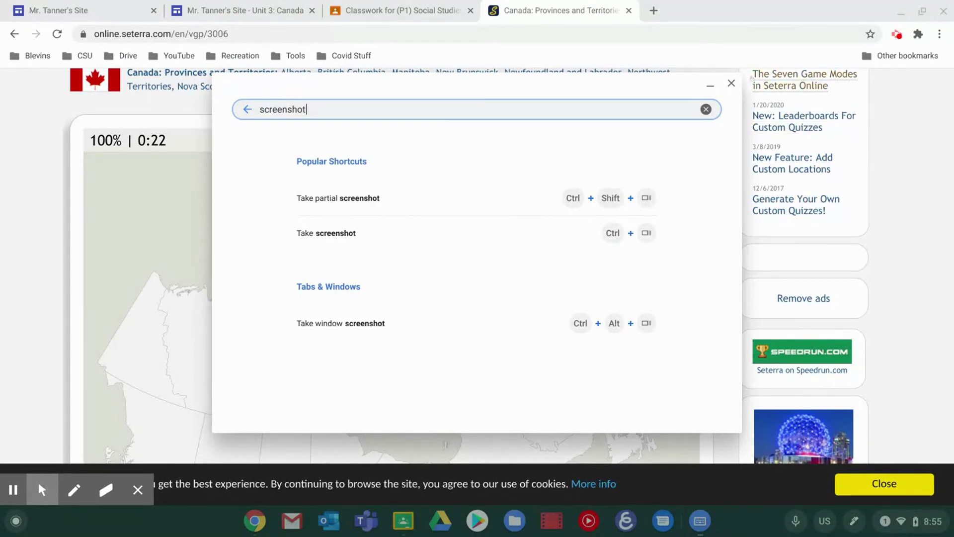
click(731, 83)
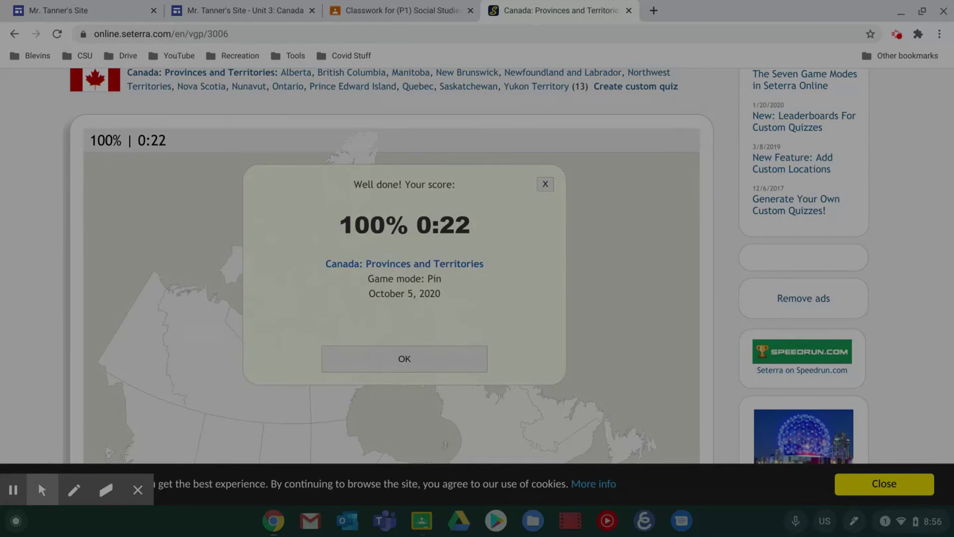
- Capture the 100% 0:22 score dialog, copy it to the clipboard, and return to Classroom
drag(246, 167, 564, 383)
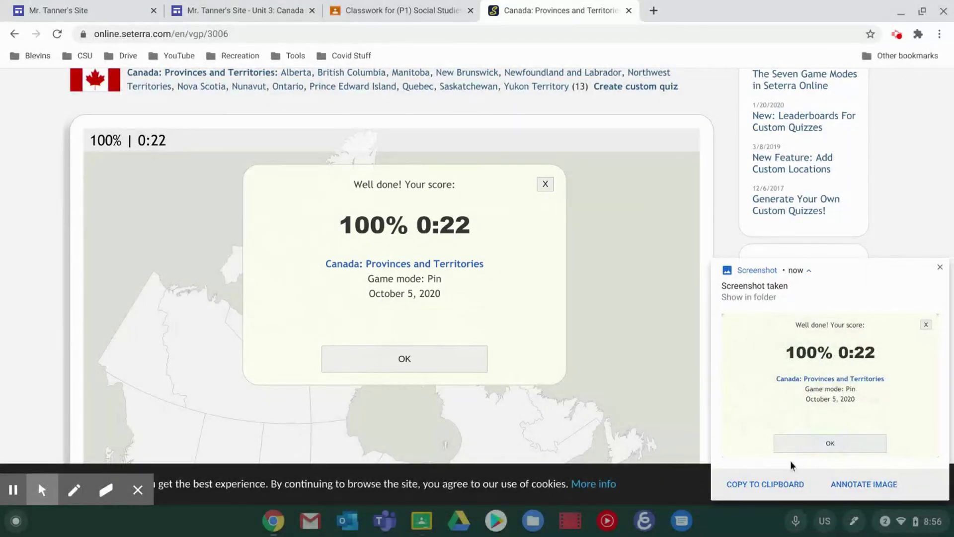
click(760, 484)
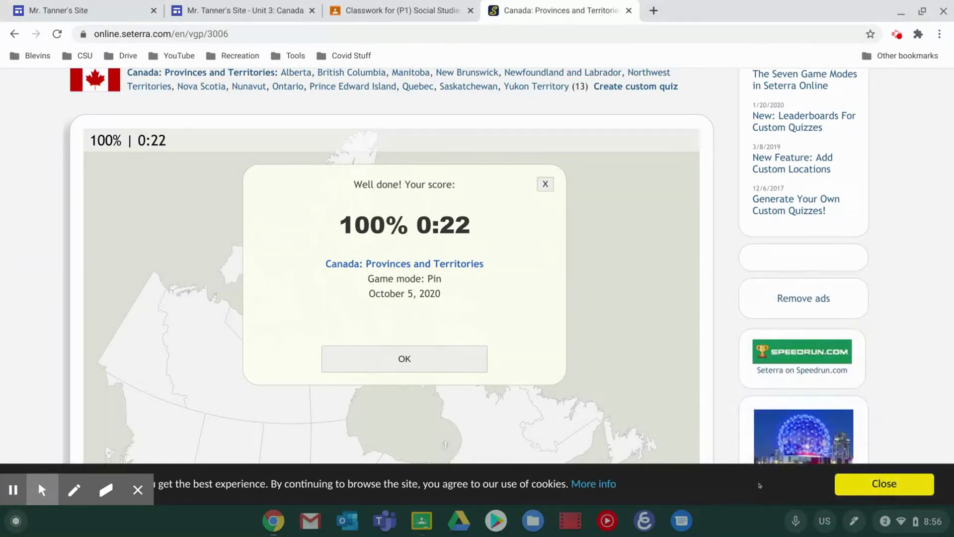
click(373, 14)
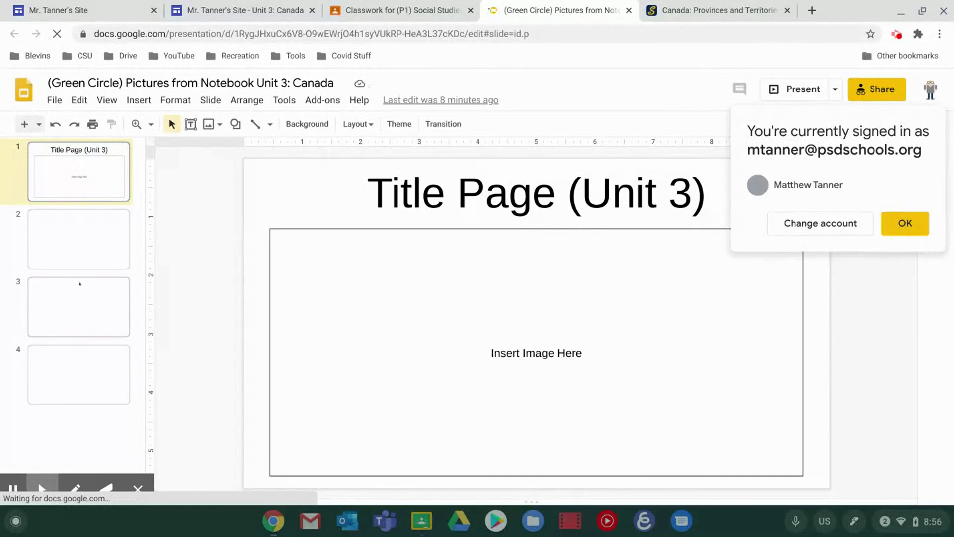
- Swap slide 3's 0:41 image for the 0:22 screenshot, shrunk and placed over the left box
click(66, 307)
click(389, 342)
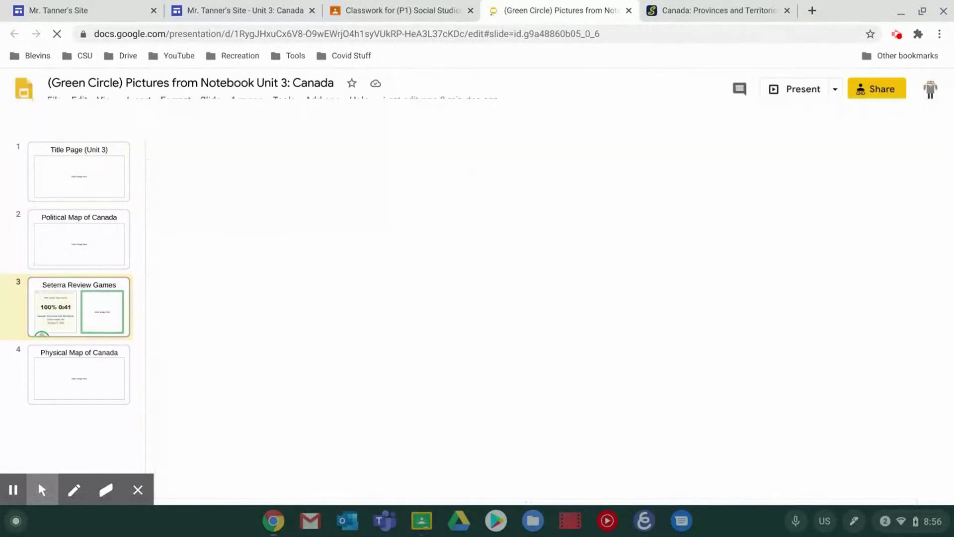
key(Delete)
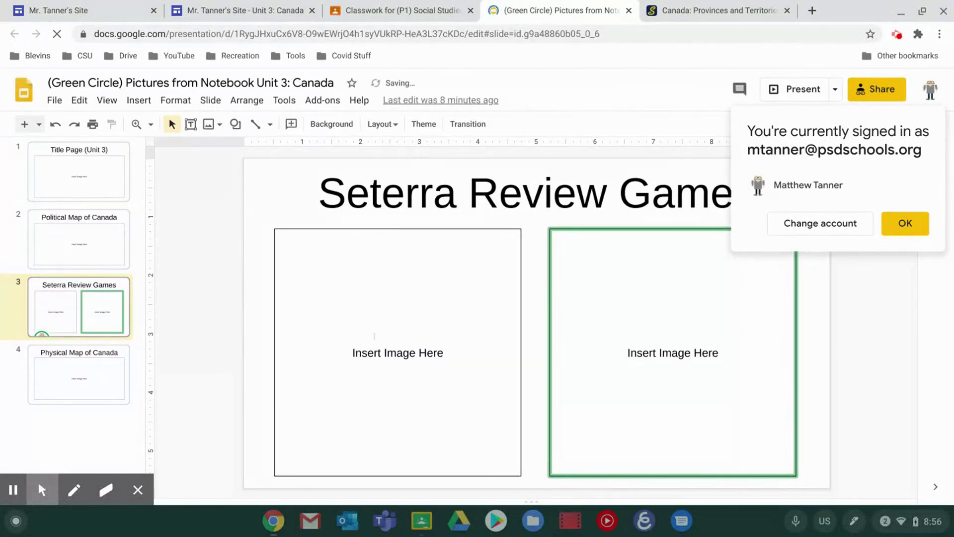
key(ctrl+z)
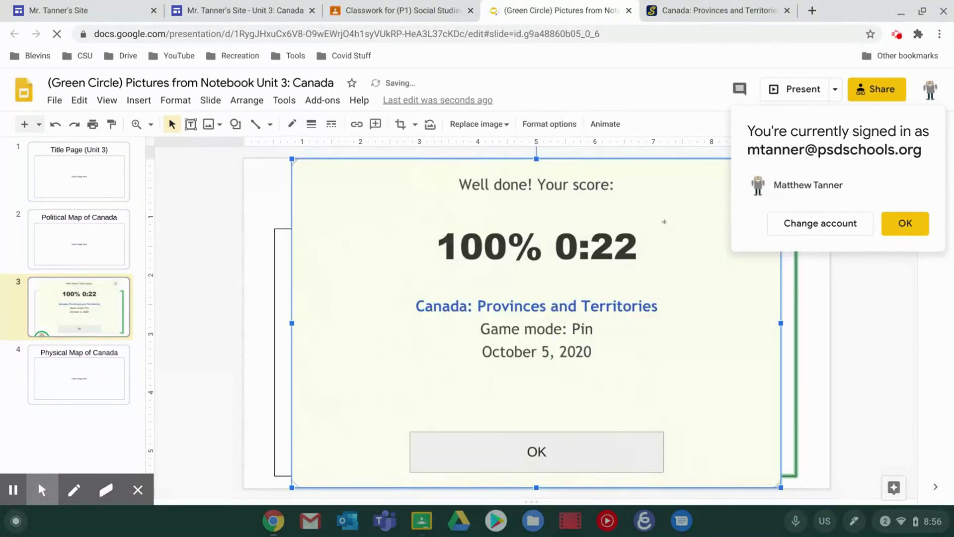
drag(500, 261, 601, 301)
click(639, 357)
drag(640, 357, 384, 303)
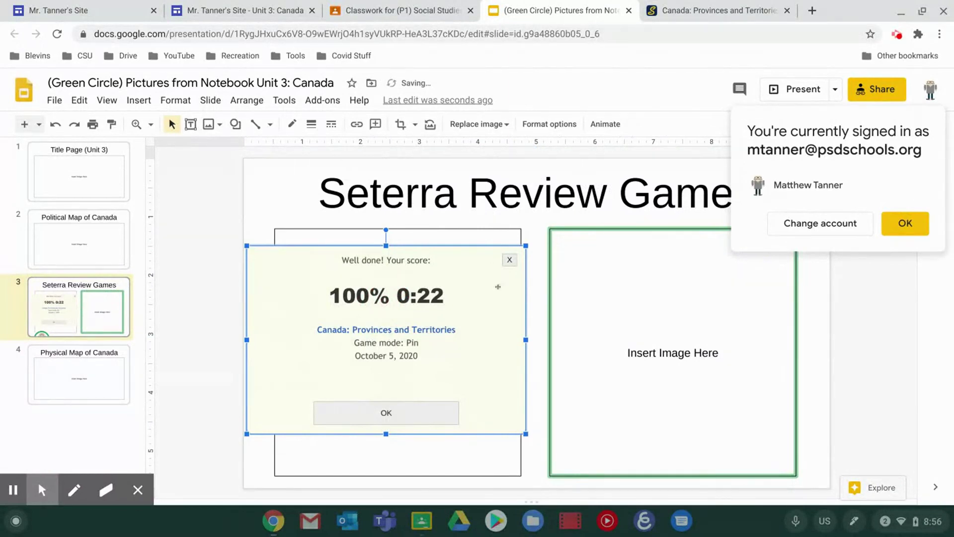
key(Tab)
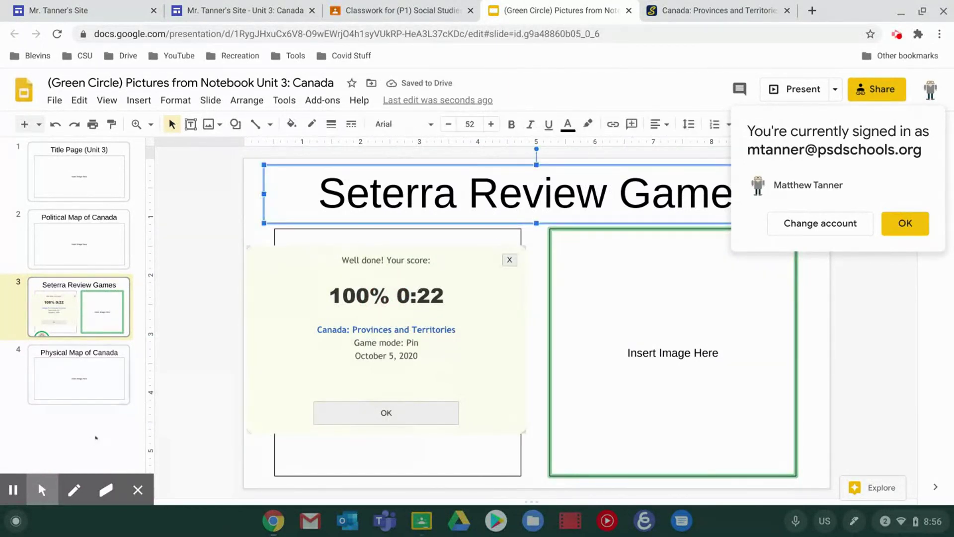